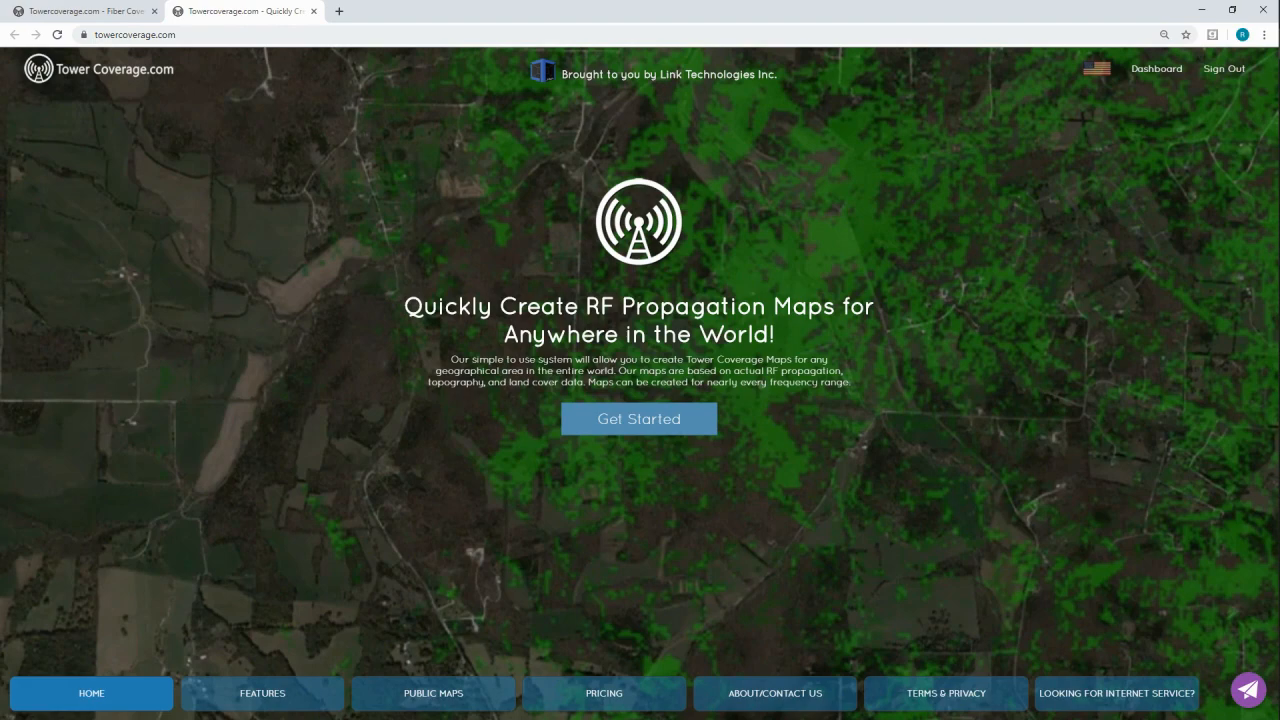
# - In the Jones Creek Fiber Layout, move the route's easternmost pin northeast, delete it, and start adding paths
pyautogui.click(95, 12)
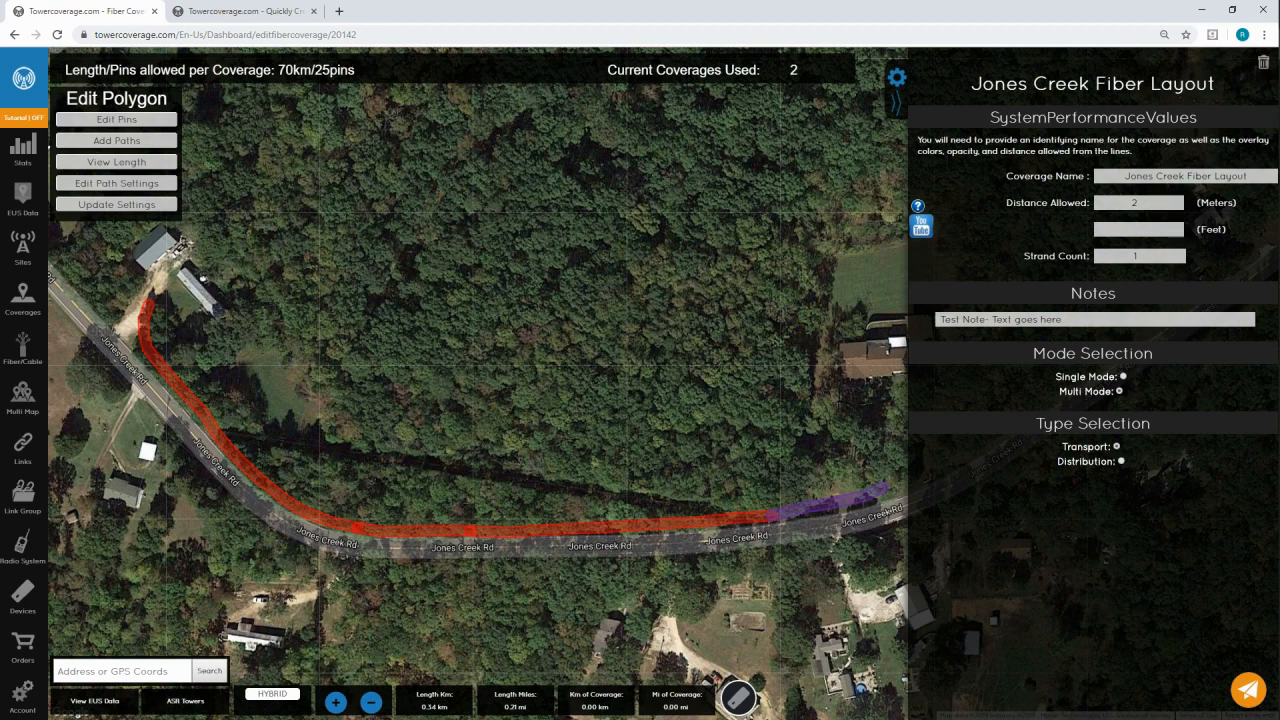
pyautogui.click(116, 119)
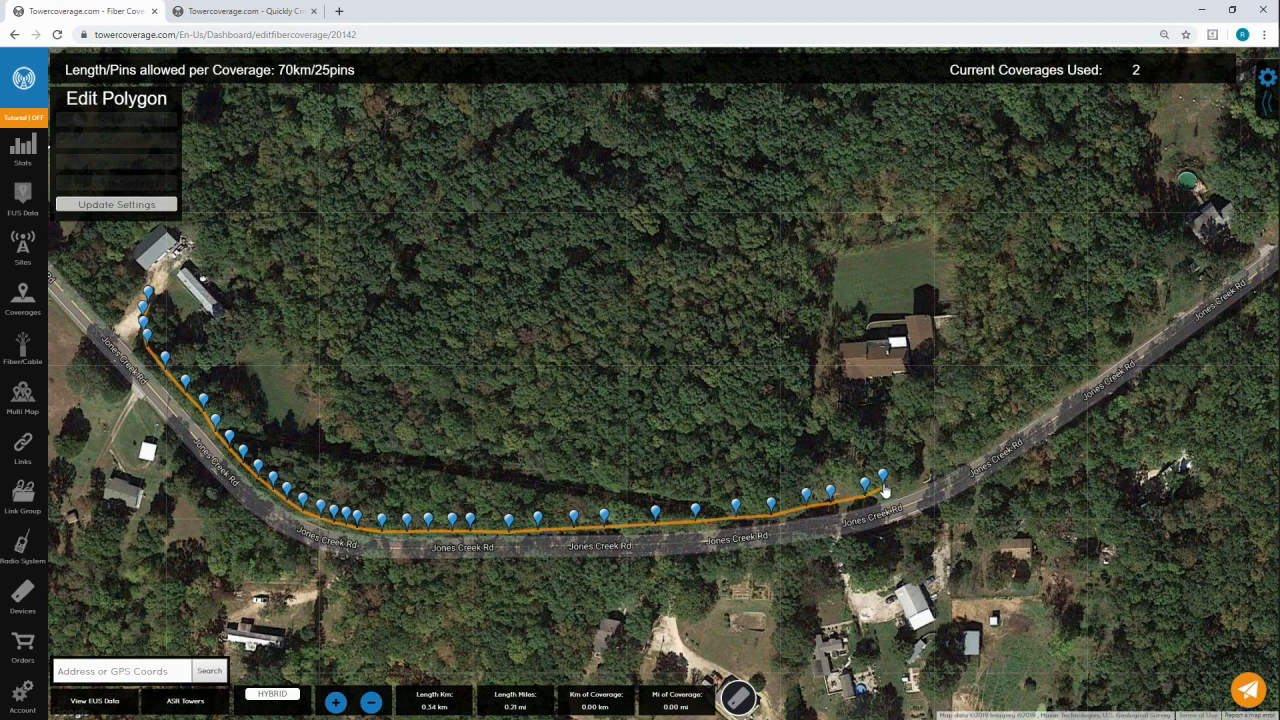
pyautogui.moveTo(885, 490); pyautogui.dragTo(953, 456)
pyautogui.rightClick(950, 453)
pyautogui.click(666, 396)
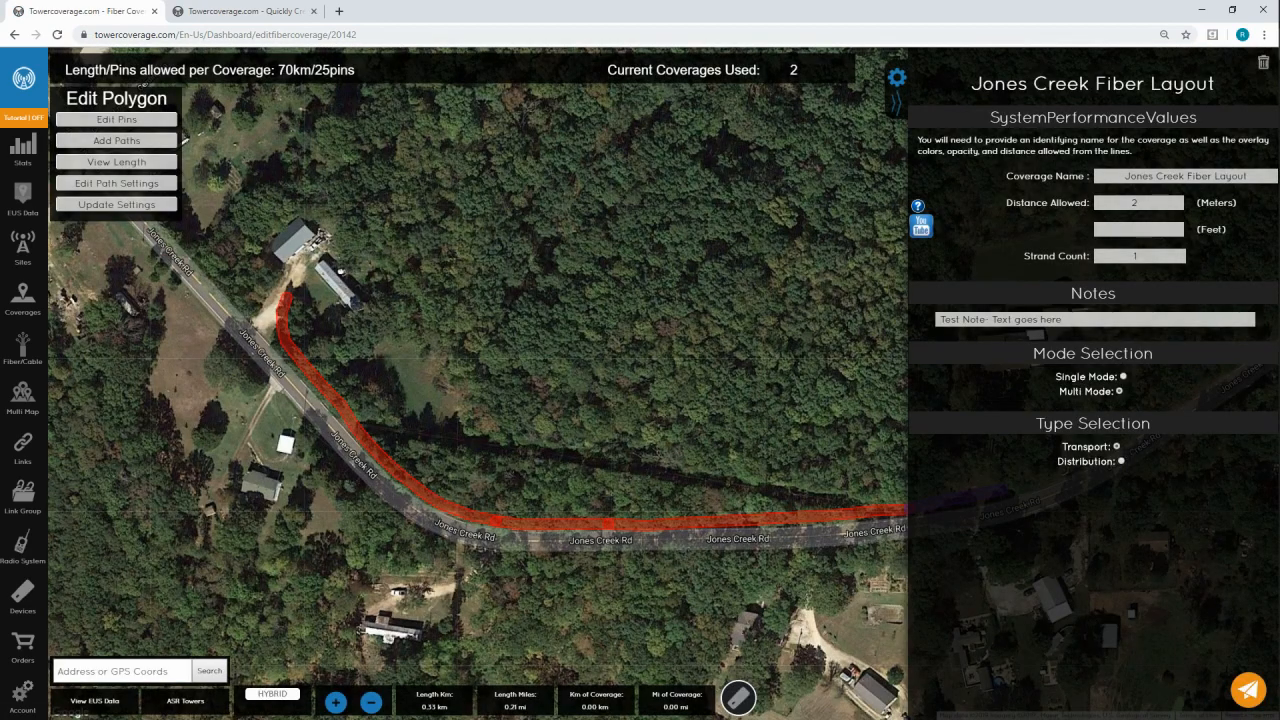
pyautogui.click(134, 144)
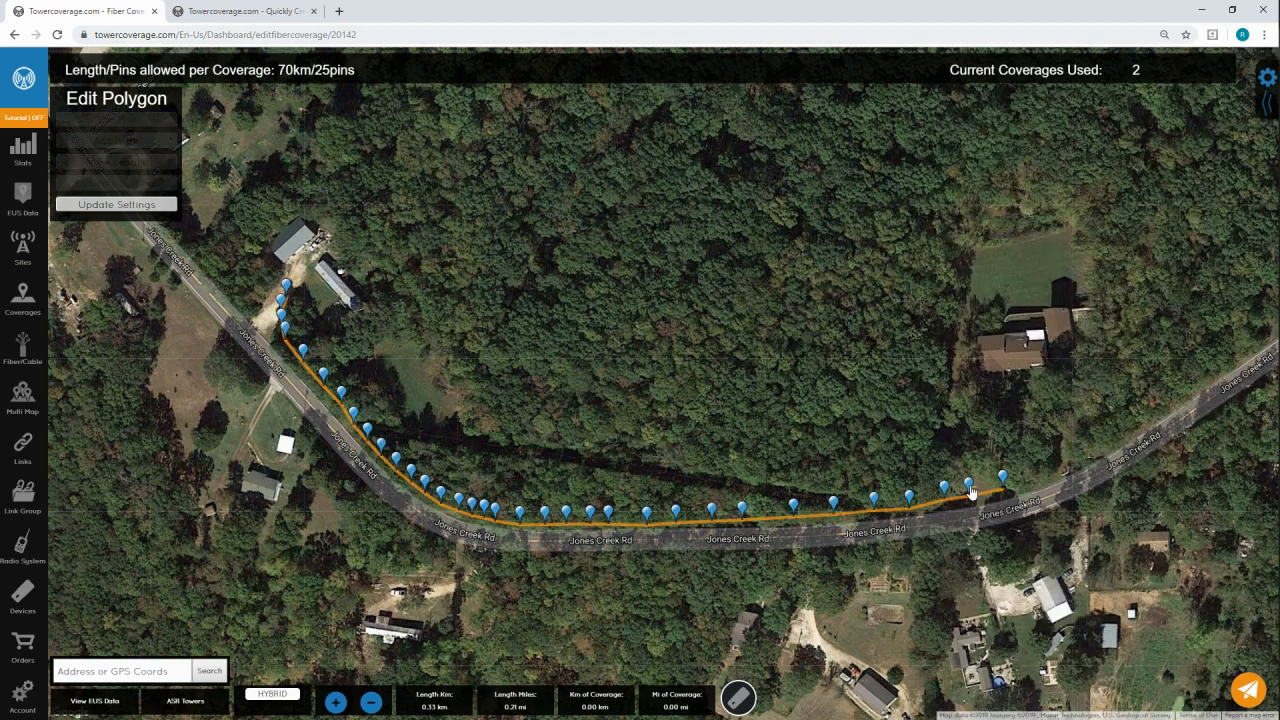
pyautogui.click(969, 485)
pyautogui.click(1006, 456)
pyautogui.click(1017, 437)
pyautogui.click(1034, 409)
pyautogui.click(1047, 390)
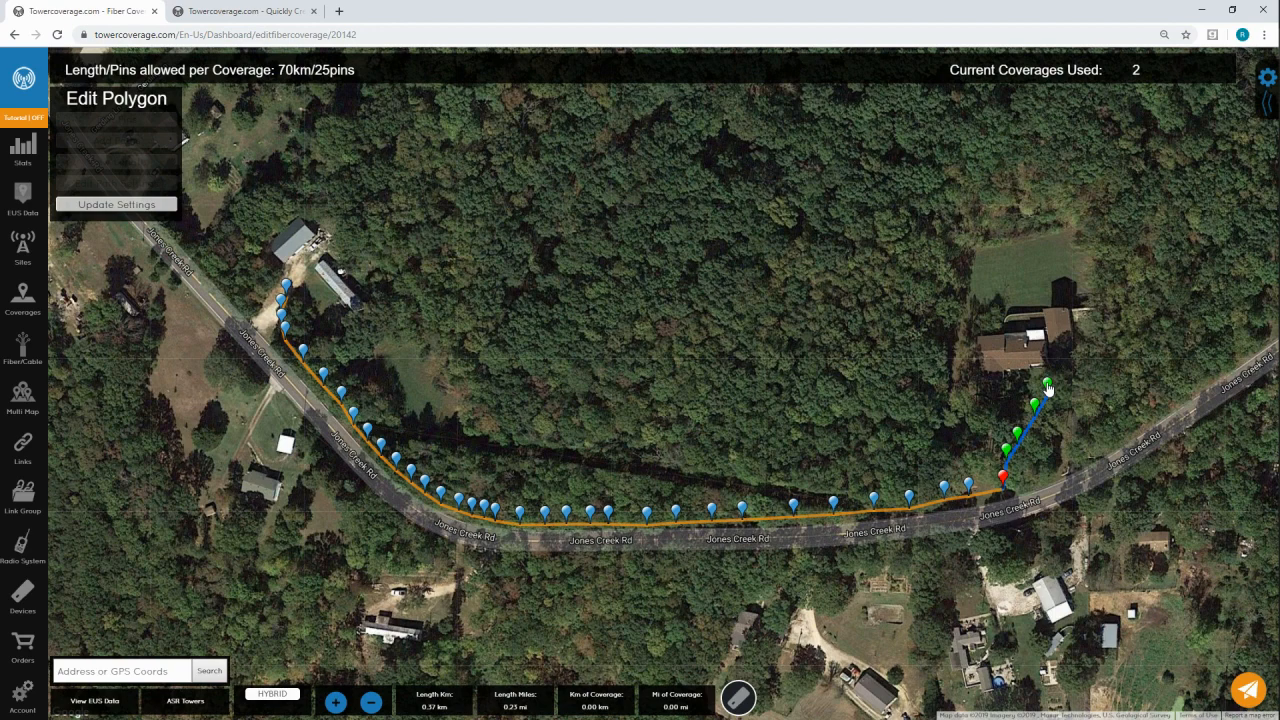
pyautogui.click(969, 486)
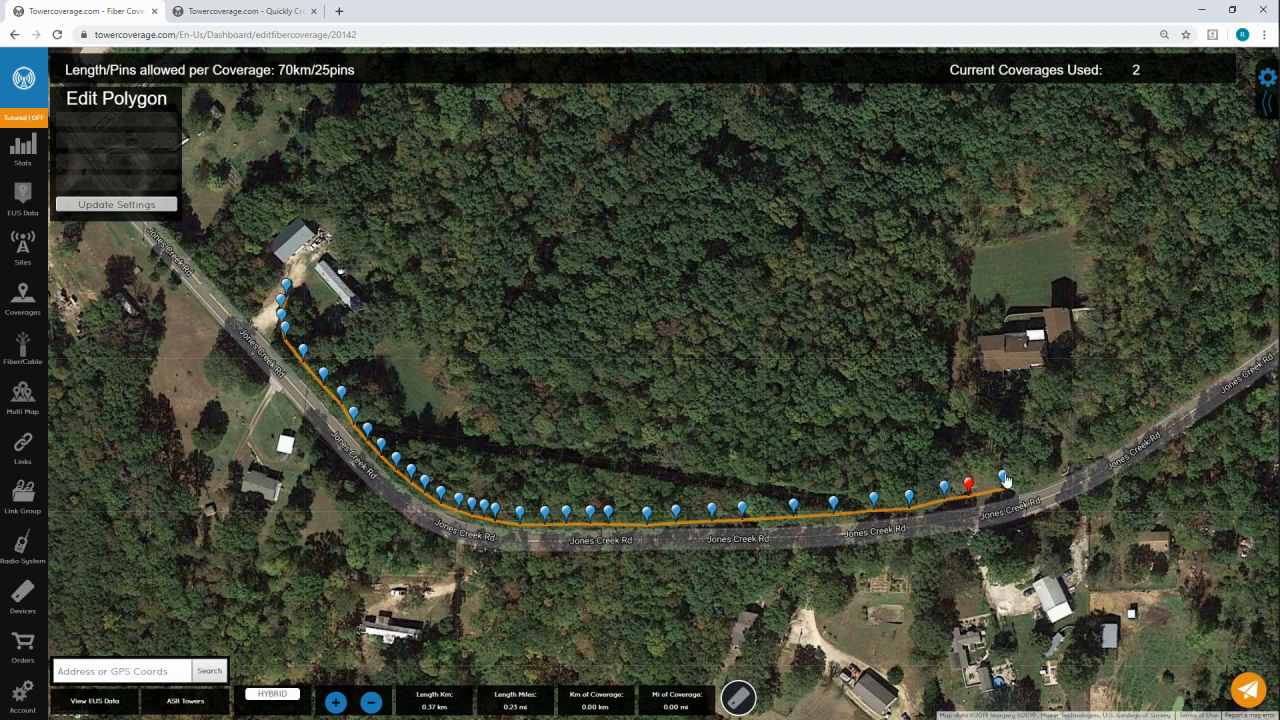
# - Add a three-point branch path from the route's east end pin toward the house to the north and update the settings
pyautogui.click(1006, 478)
pyautogui.click(1015, 456)
pyautogui.click(1028, 428)
pyautogui.click(1033, 403)
pyautogui.click(147, 205)
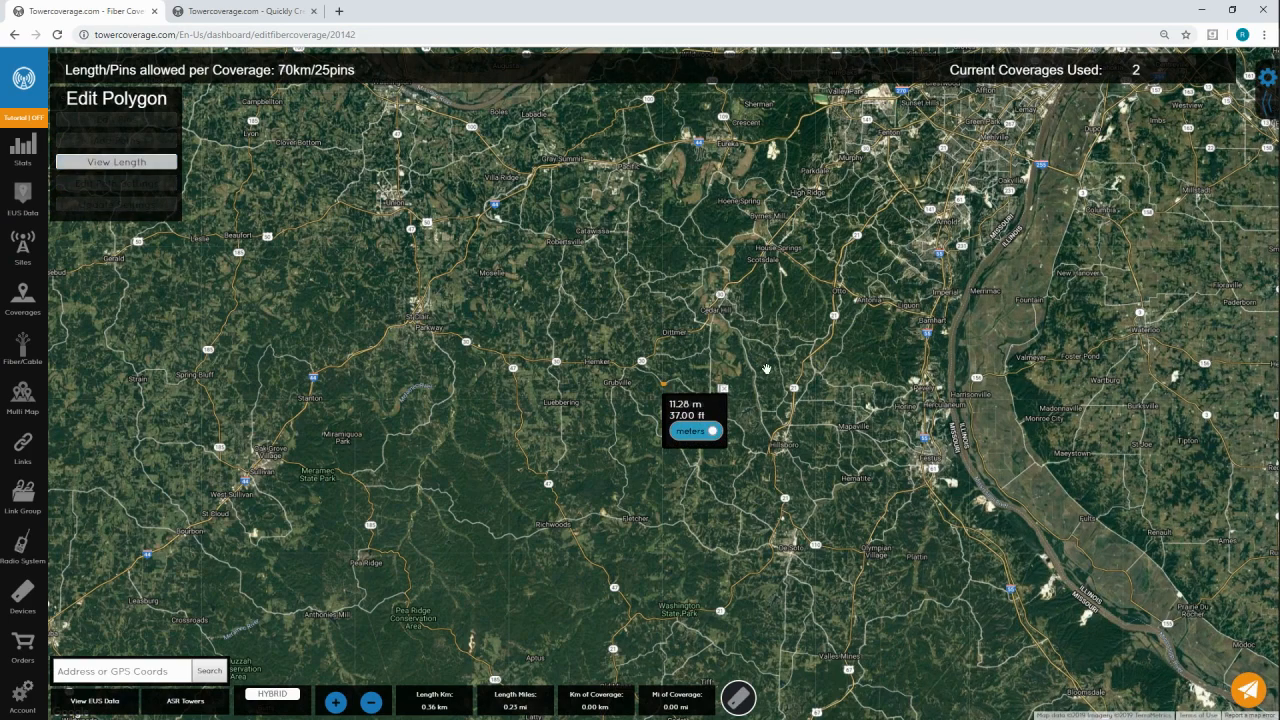
# - Examine the segment lengths along the fiber route, dismiss the northwest segment's length label, and leave the length view
pyautogui.scroll(2, 716, 410)
pyautogui.scroll(1, 619, 357)
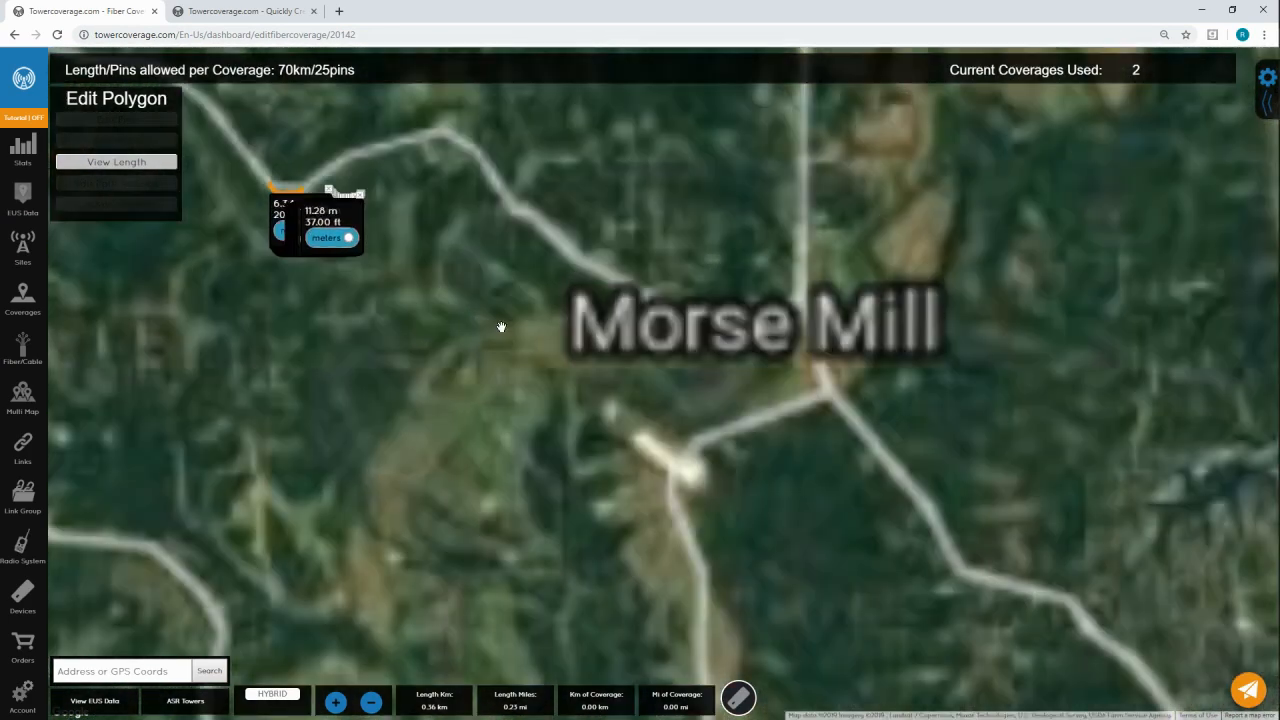
pyautogui.scroll(-4, 500, 323)
pyautogui.scroll(2, 531, 351)
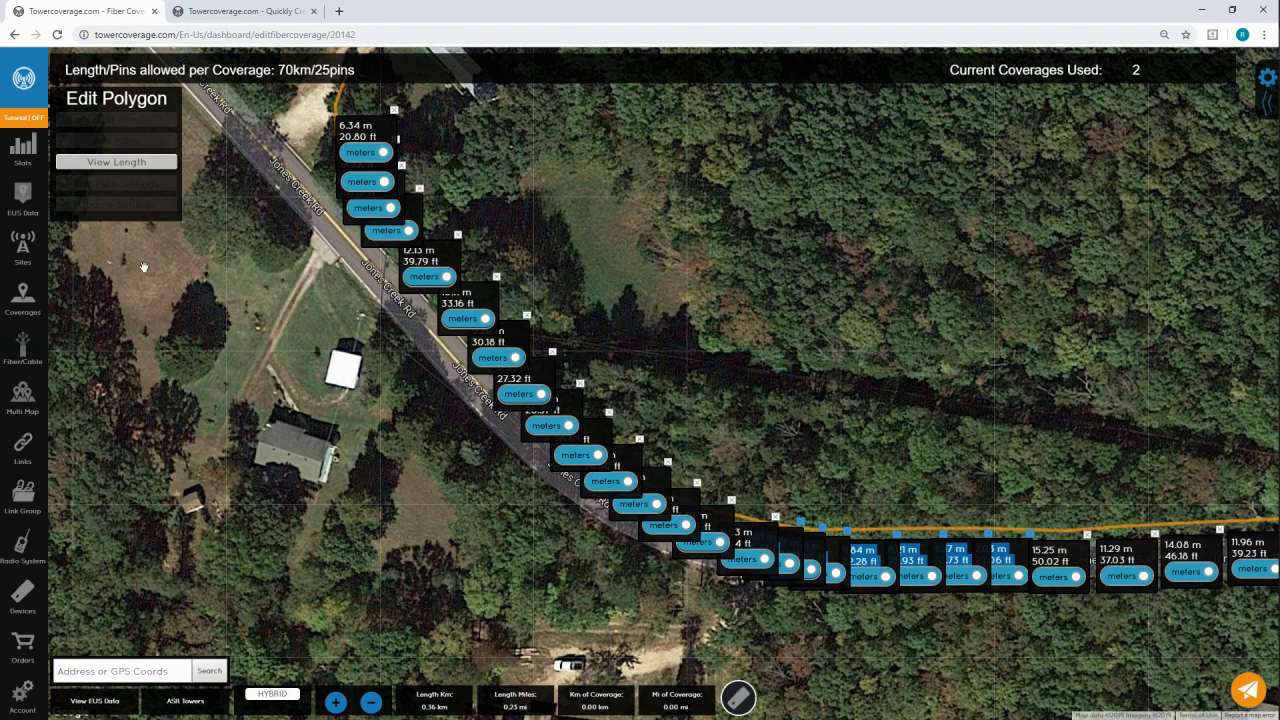
pyautogui.click(395, 110)
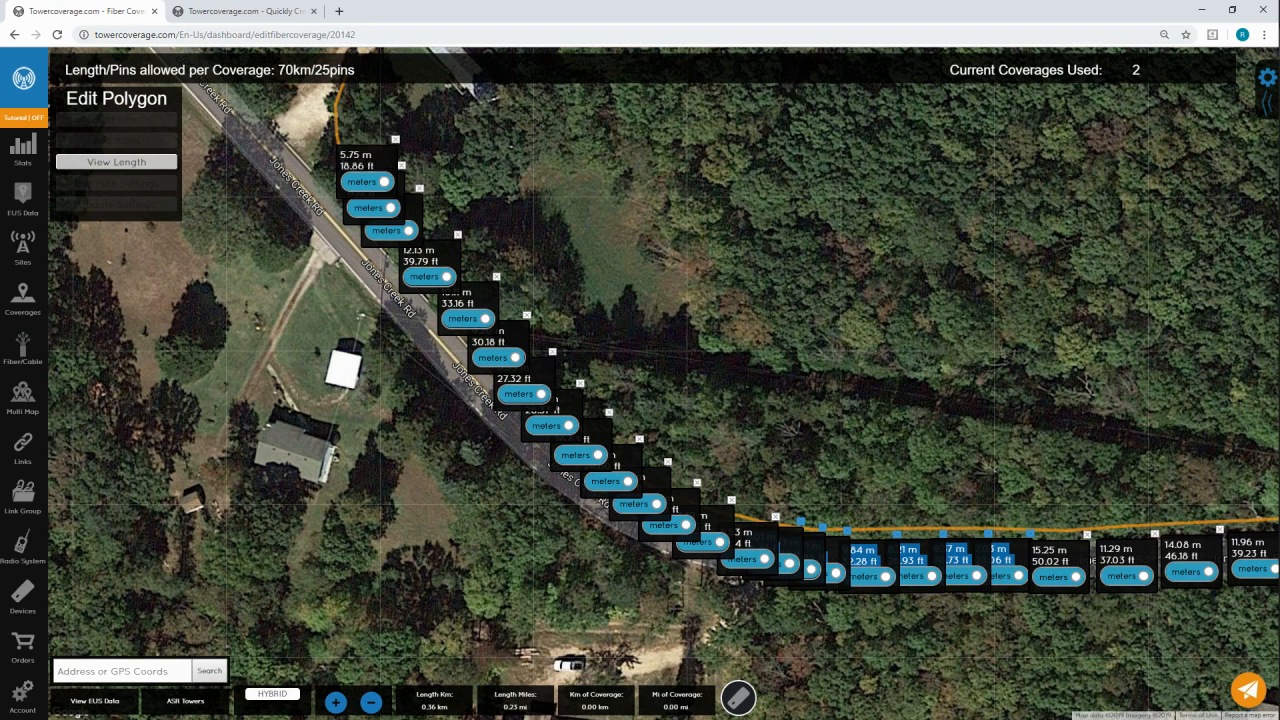
pyautogui.click(118, 165)
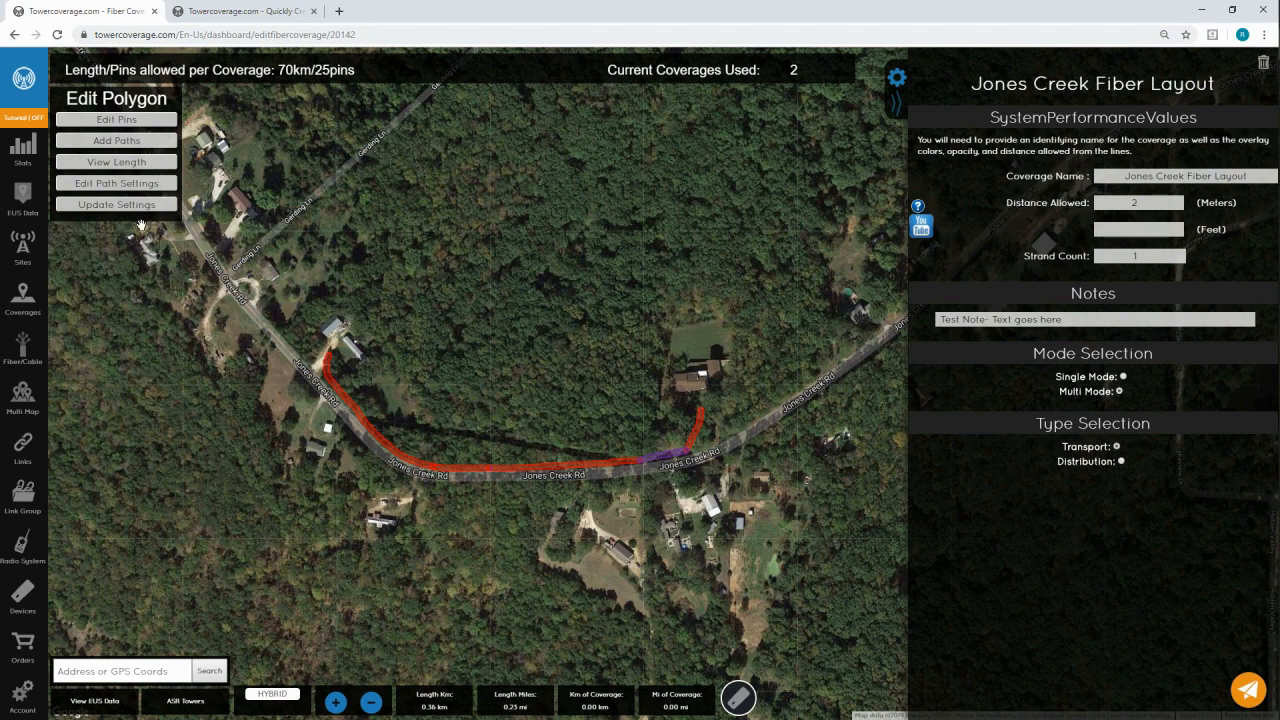
# - Change the color of Jones Creek Fiber Layout-Path235 to light teal and update the settings
pyautogui.click(152, 186)
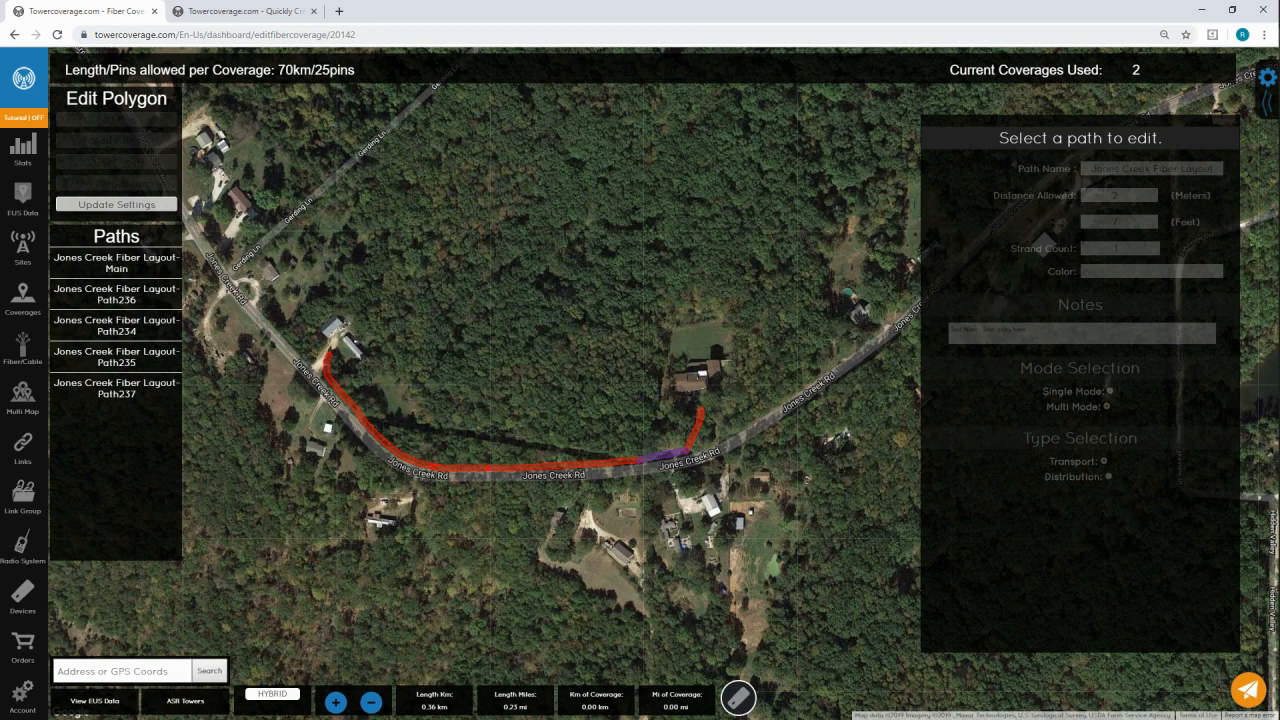
pyautogui.click(117, 355)
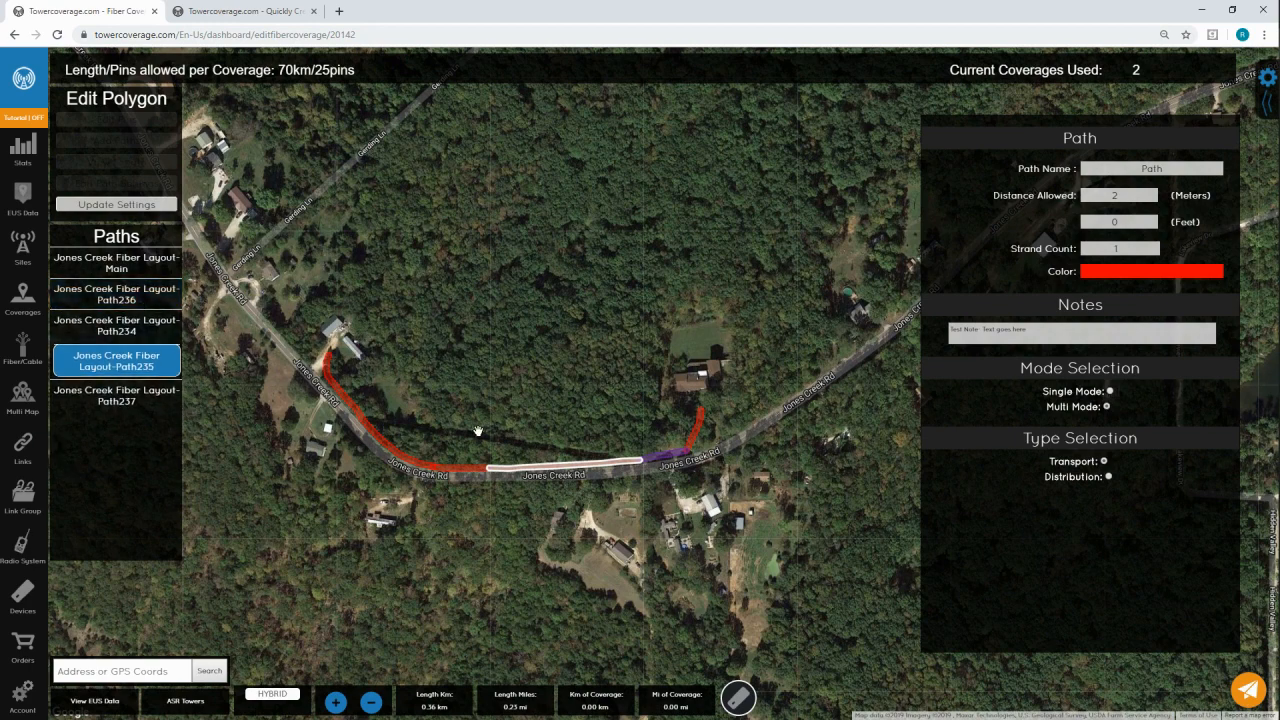
pyautogui.click(664, 459)
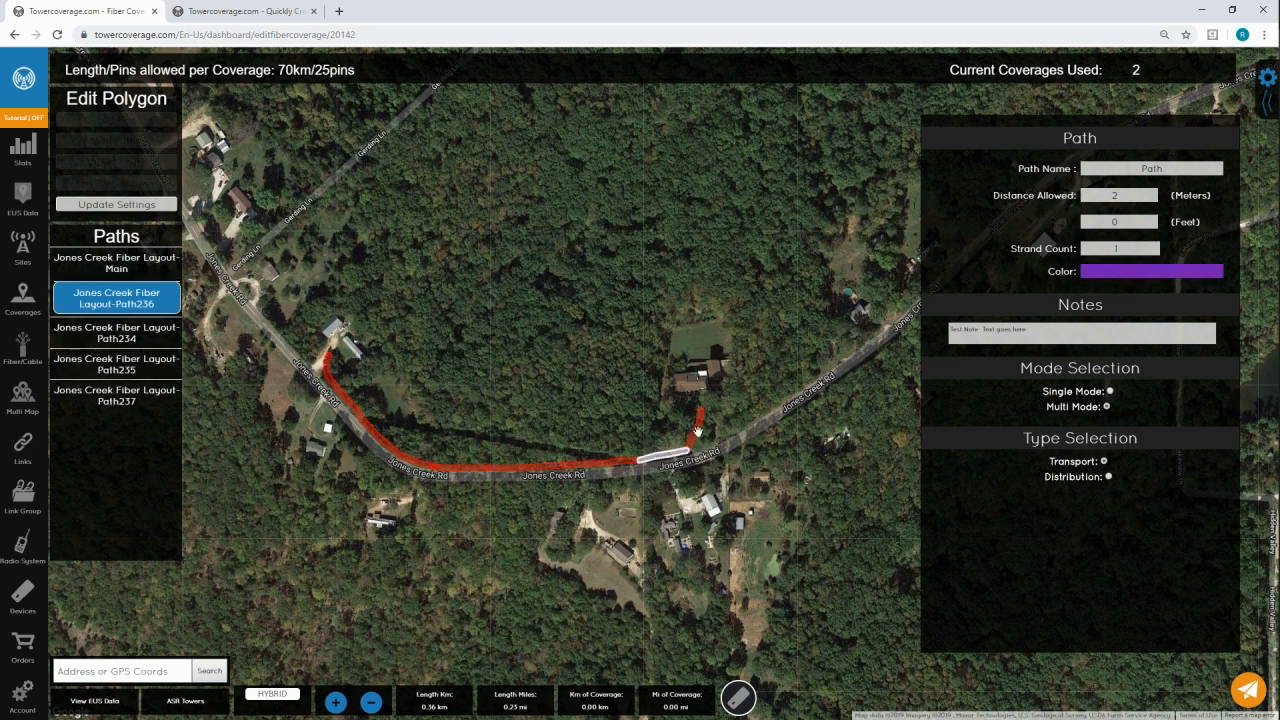
pyautogui.click(584, 468)
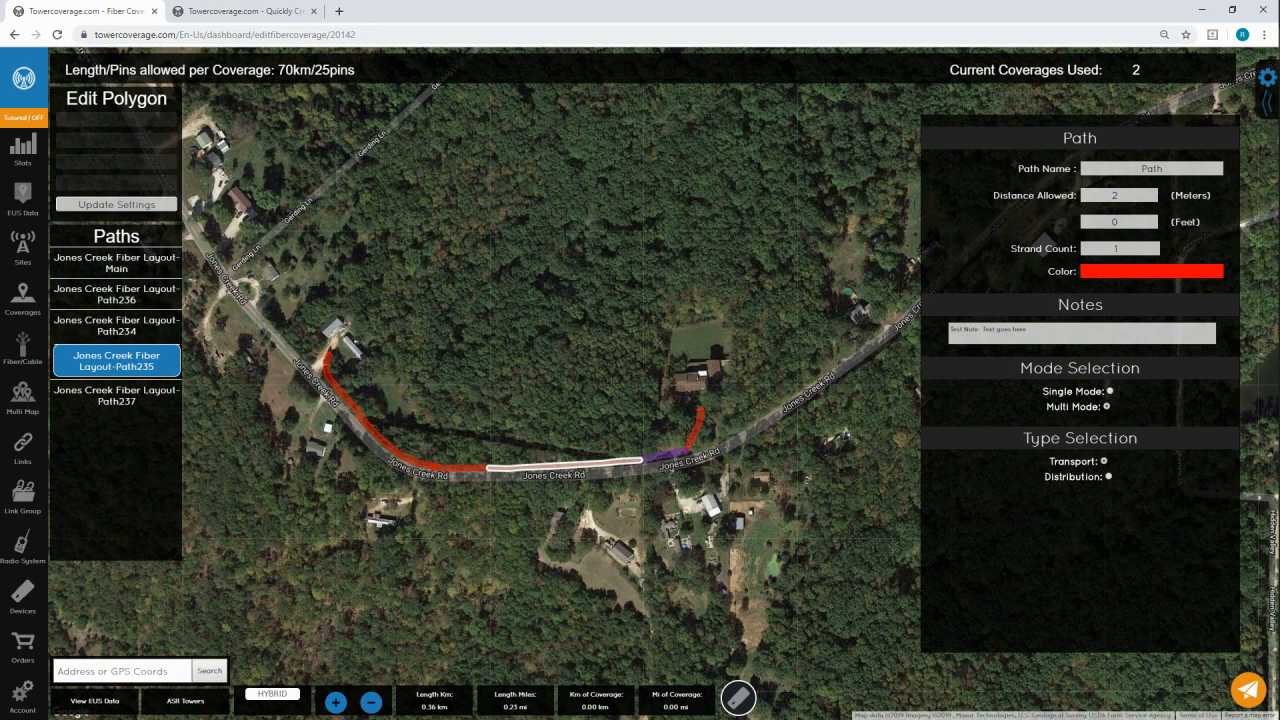
pyautogui.click(1085, 274)
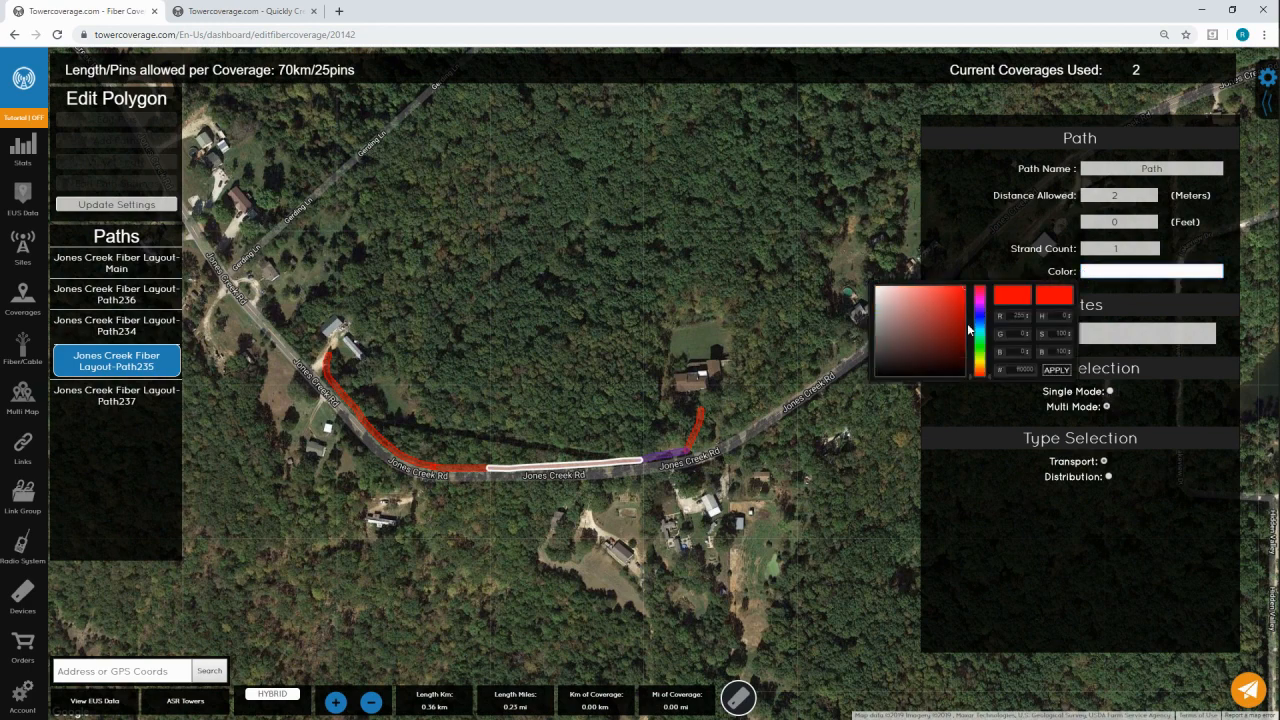
pyautogui.click(980, 322)
pyautogui.moveTo(980, 323)
pyautogui.mouseDown()
pyautogui.moveTo(980, 336)
pyautogui.moveTo(928, 315)
pyautogui.moveTo(929, 335)
pyautogui.moveTo(902, 302)
pyautogui.mouseUp()
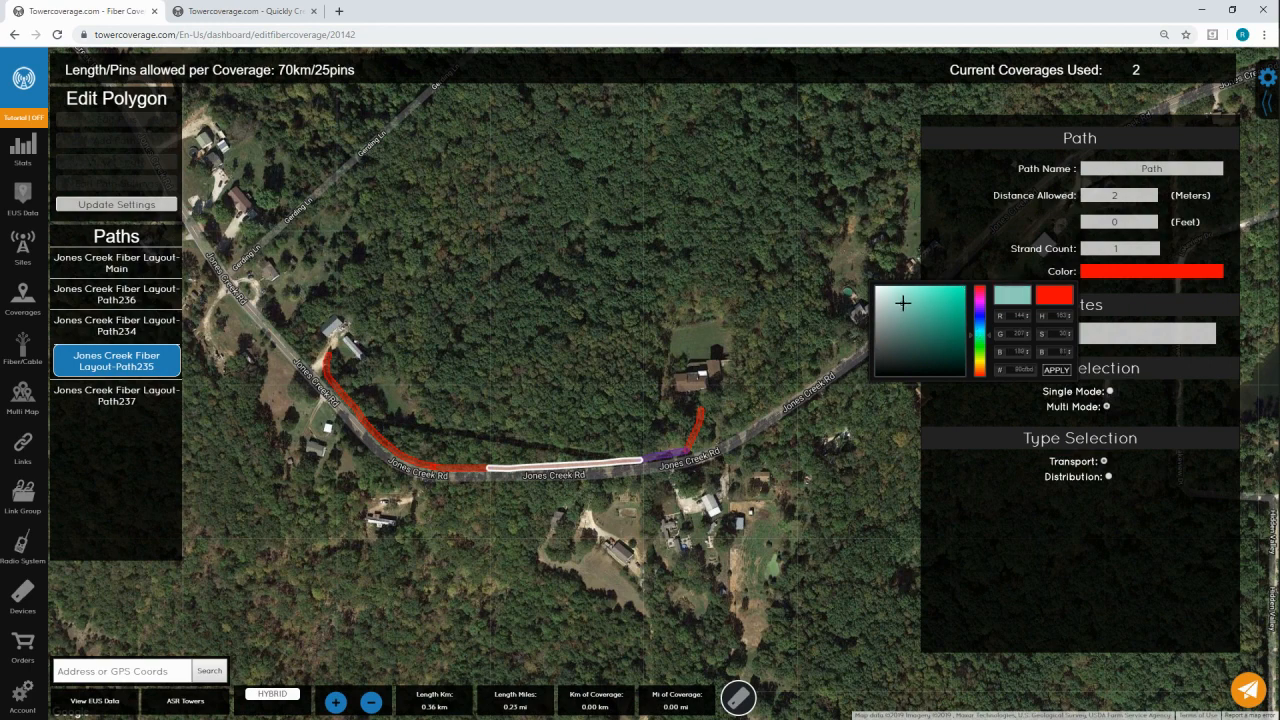
pyautogui.click(1056, 370)
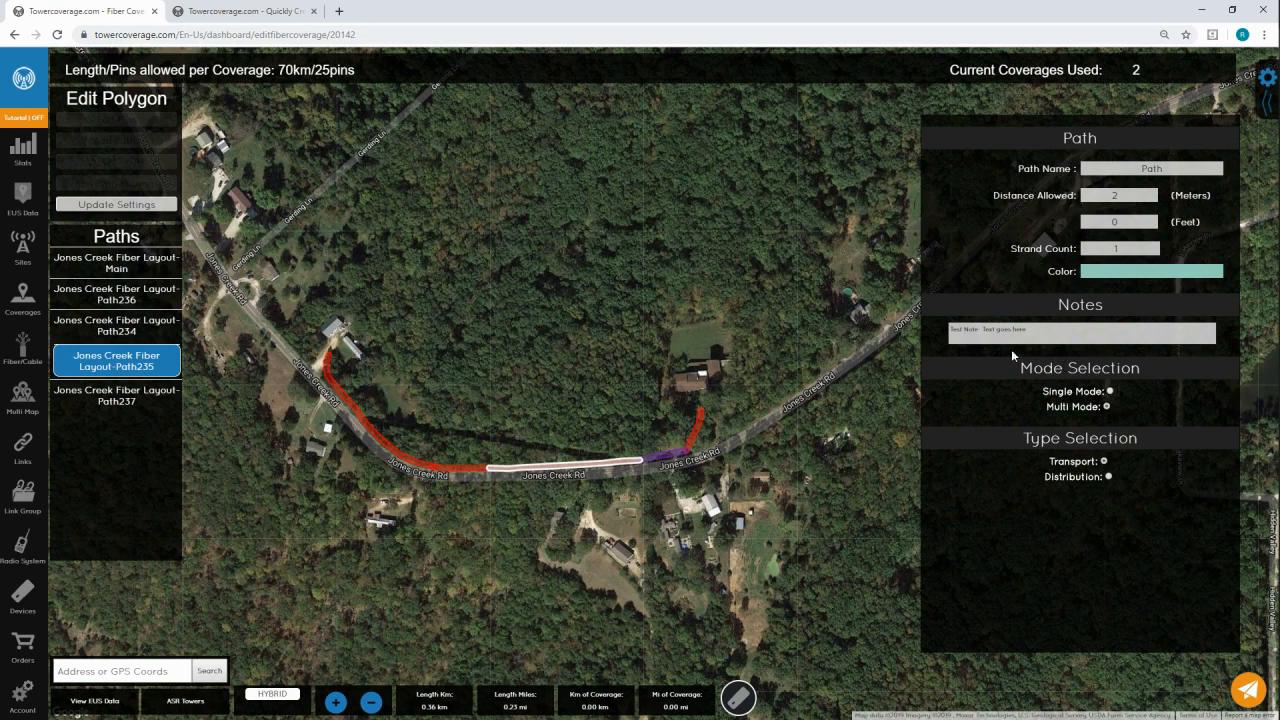
pyautogui.click(117, 204)
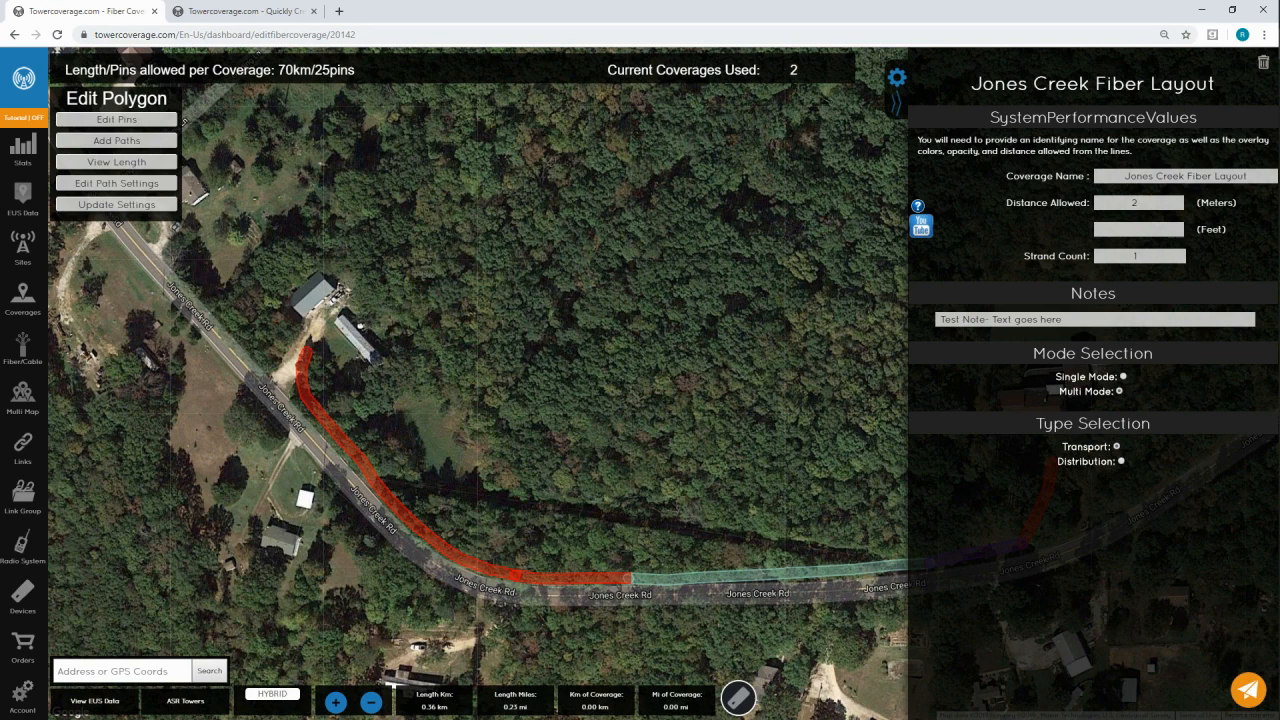
# - Place a new Box device on the building at the route's northwest end and name it House Box
pyautogui.click(295, 312)
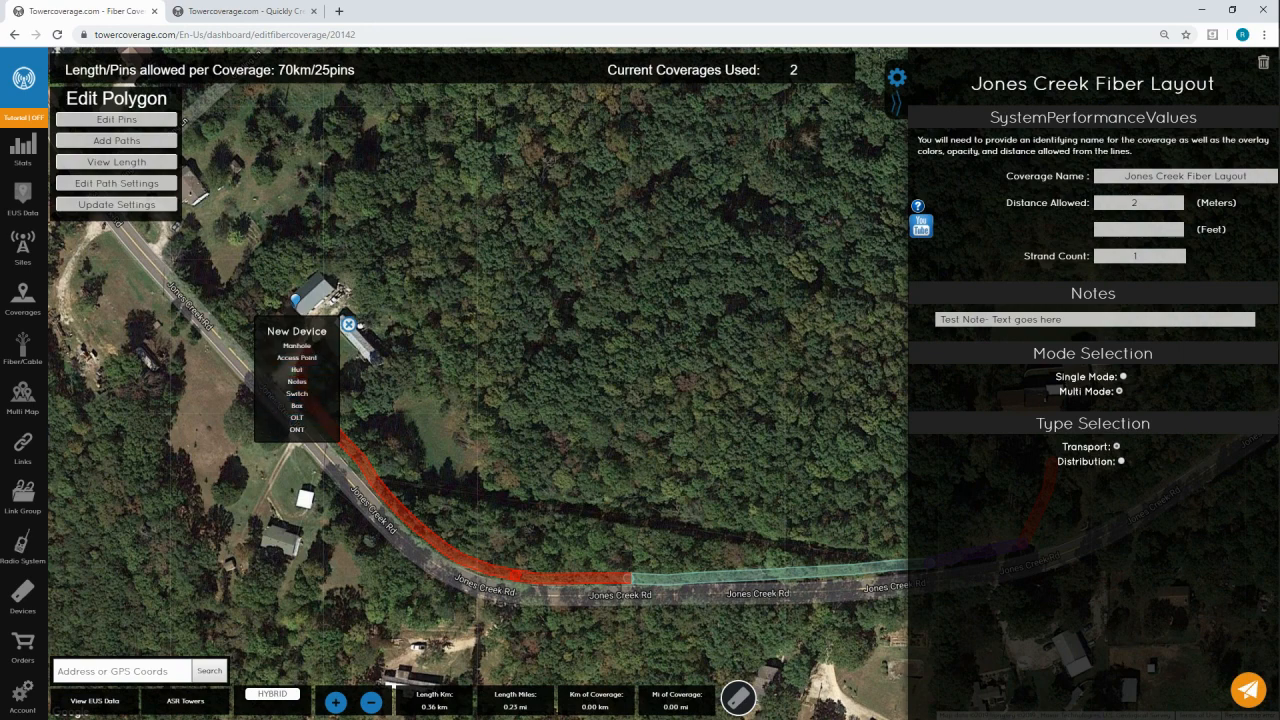
pyautogui.click(314, 406)
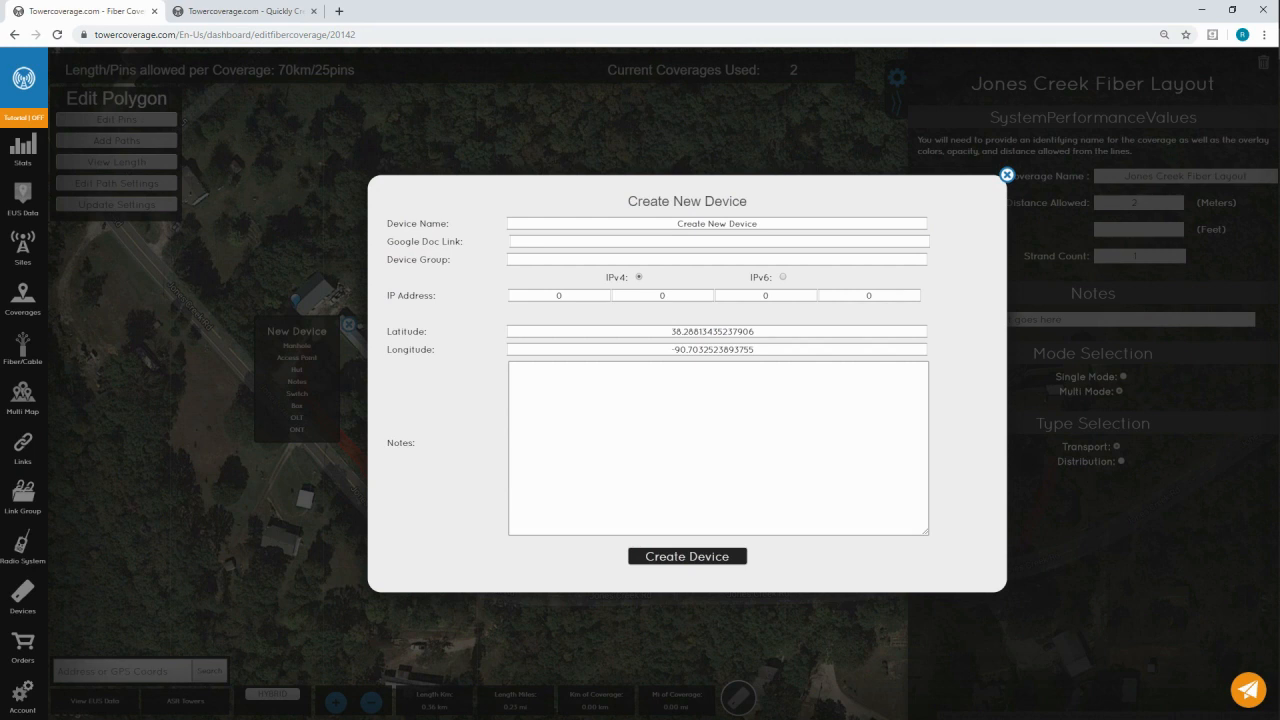
pyautogui.click(834, 224)
pyautogui.hotkey('ctrl', 'a')
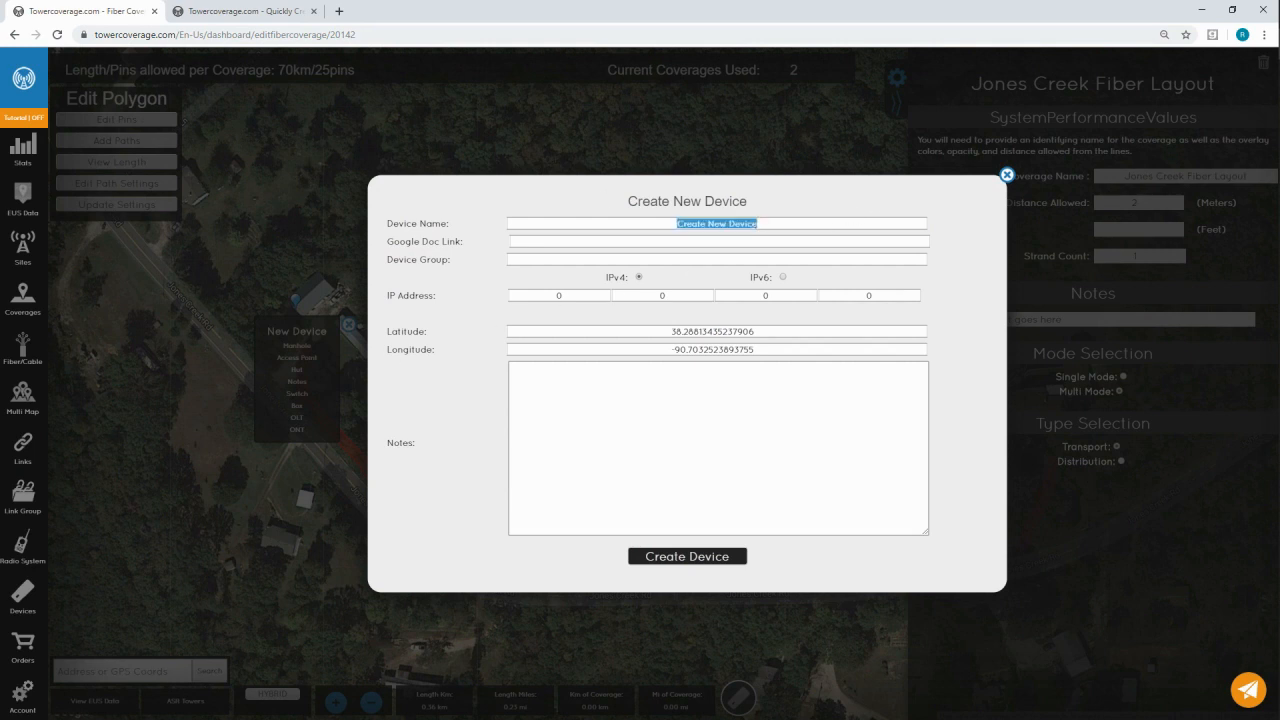
pyautogui.write('House')
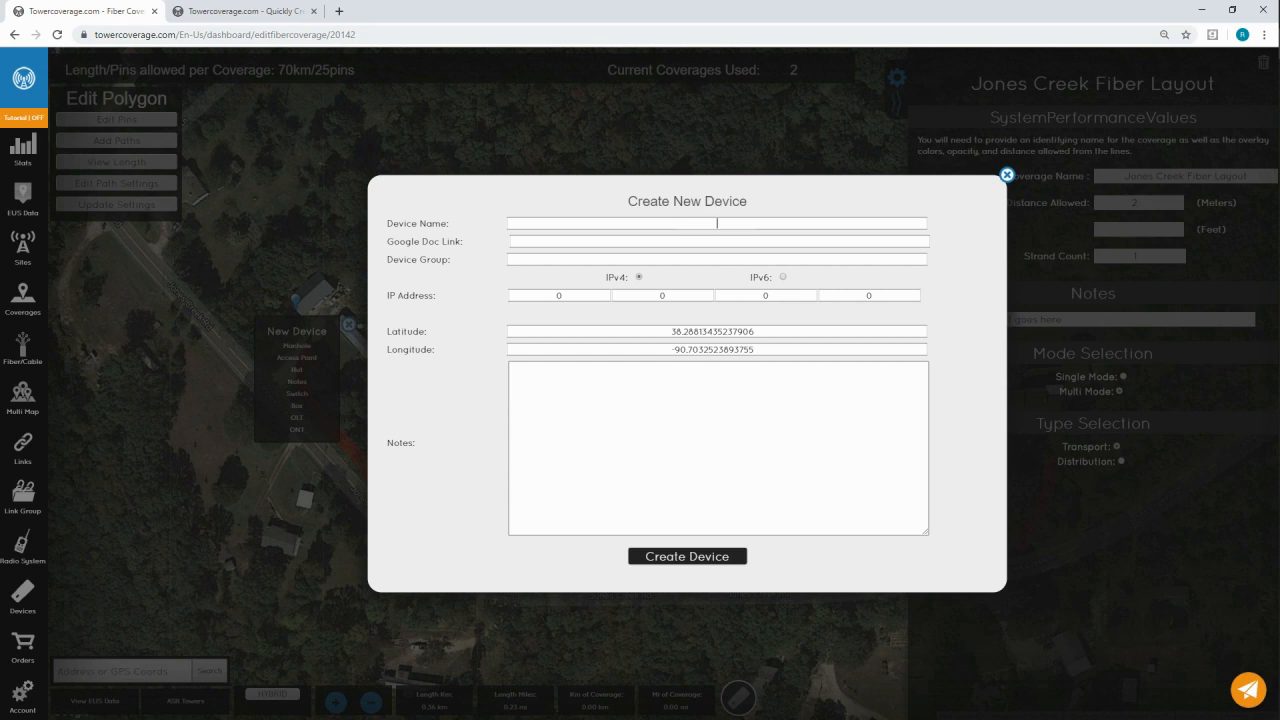
pyautogui.write(' Box')
pyautogui.click(743, 242)
pyautogui.write('www.TowerCoverage.com')
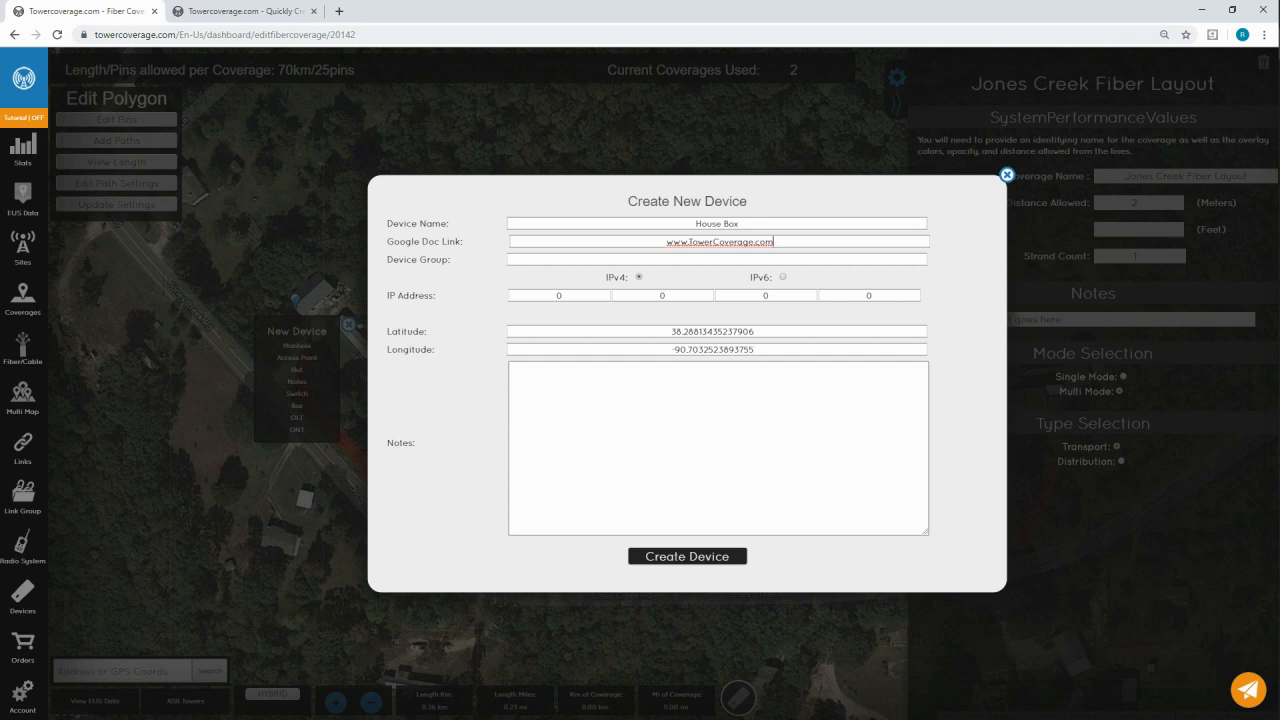
pyautogui.click(718, 440)
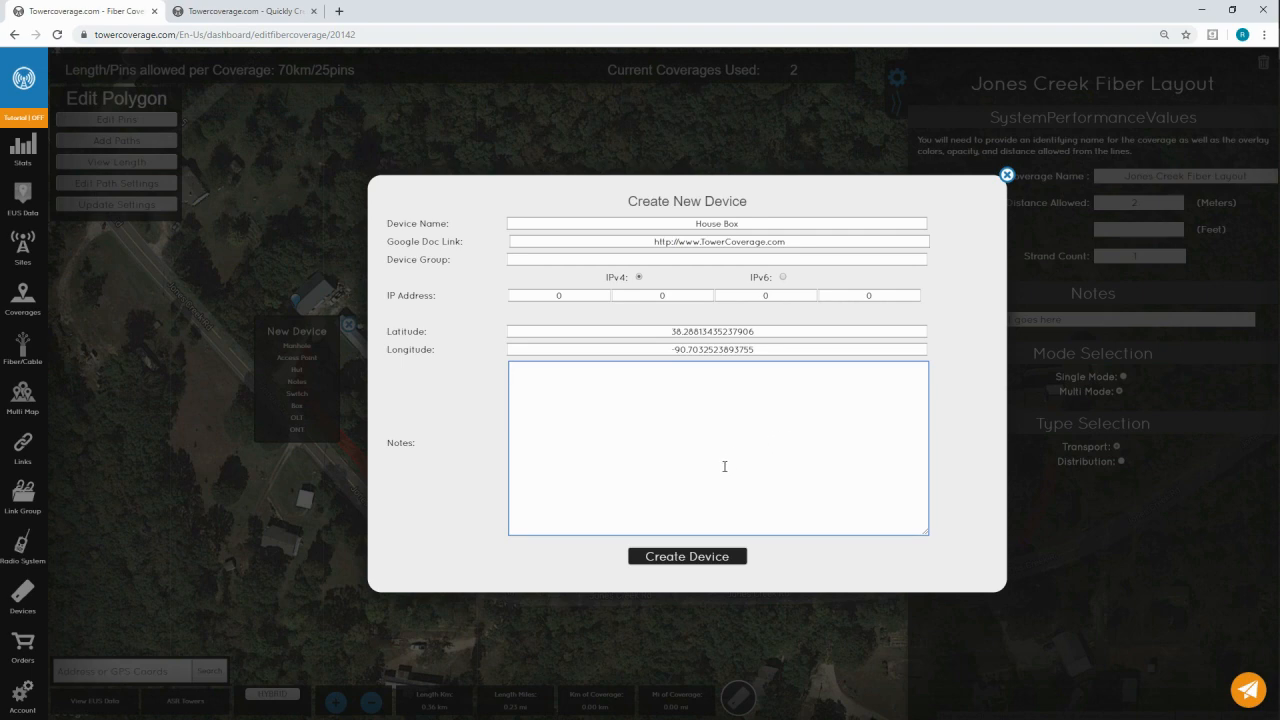
pyautogui.click(677, 561)
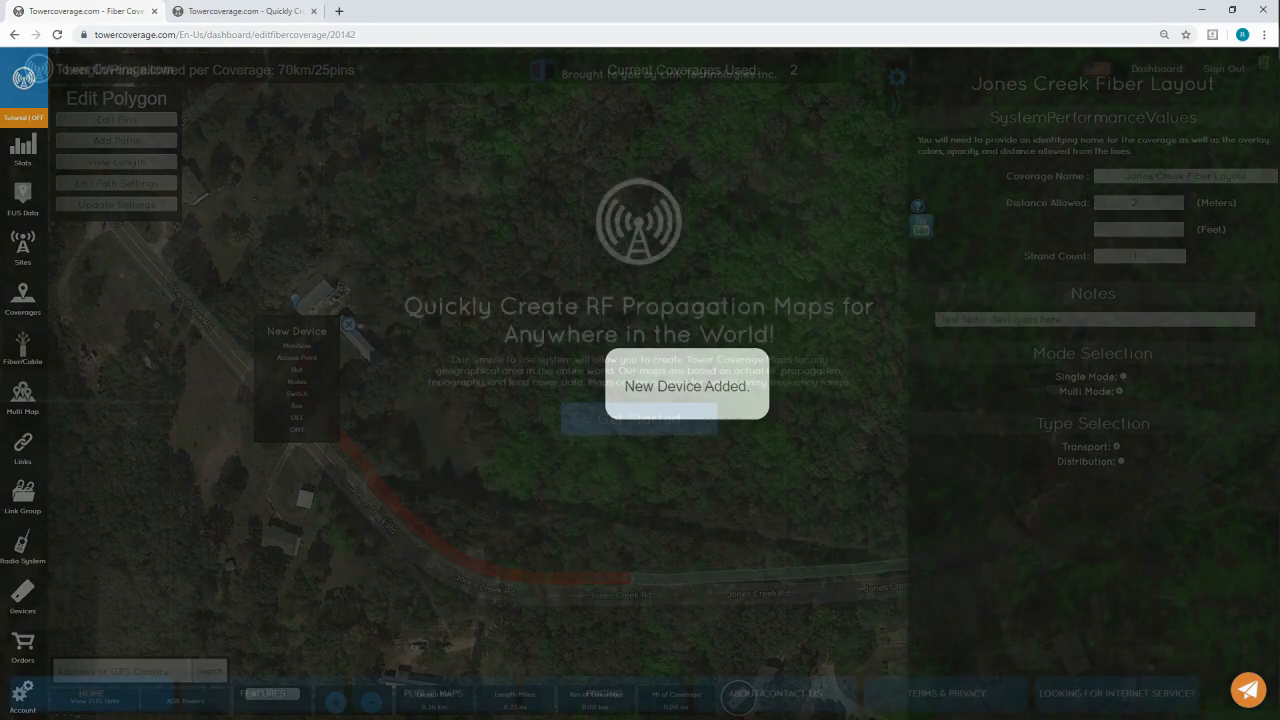